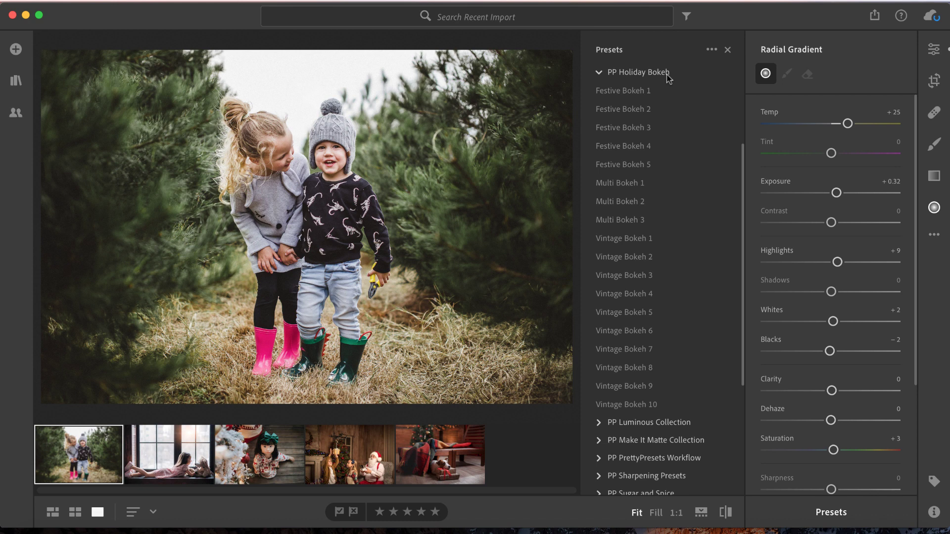
Preview Multi Bokeh 3 and Vintage Bokeh 4, 5, 7 and 8 on the pine-tree photo.
scroll(663, 81, up, 1)
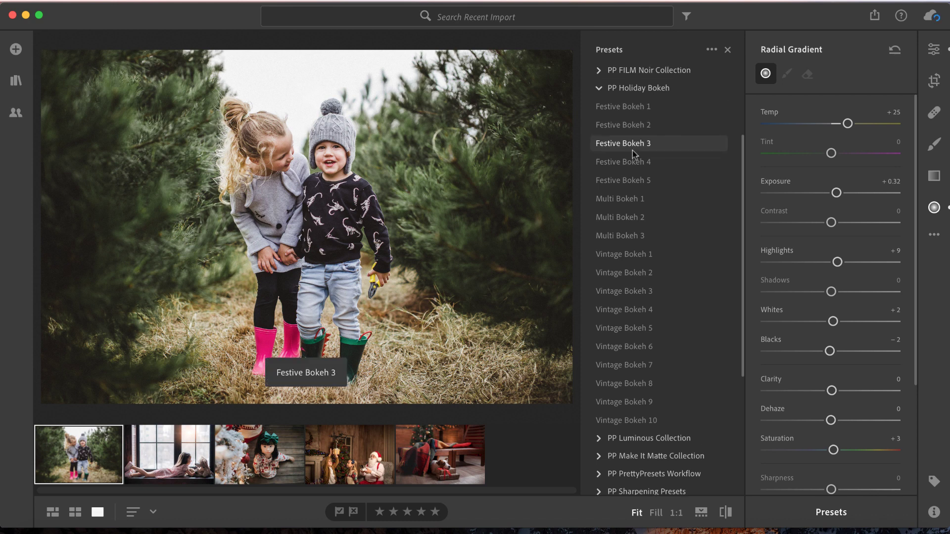
click(654, 236)
click(654, 333)
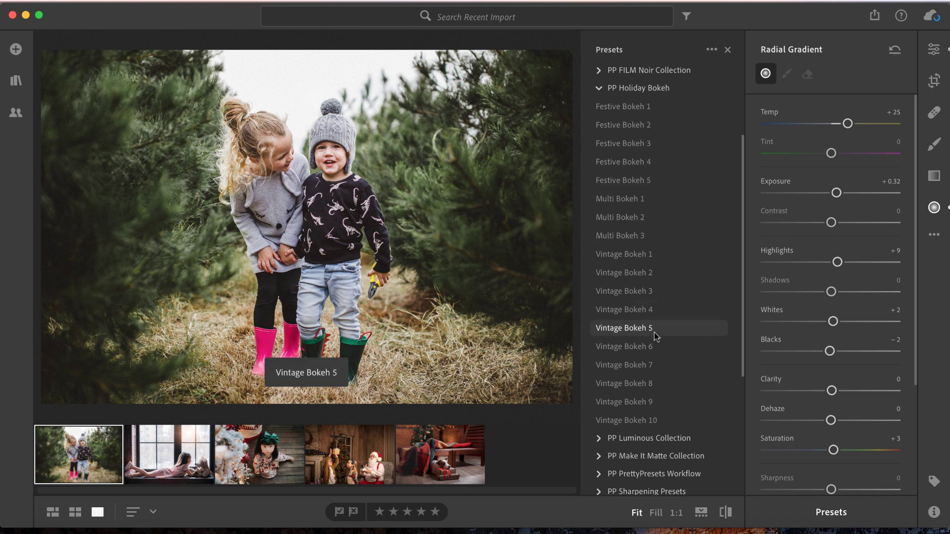
click(650, 365)
click(648, 376)
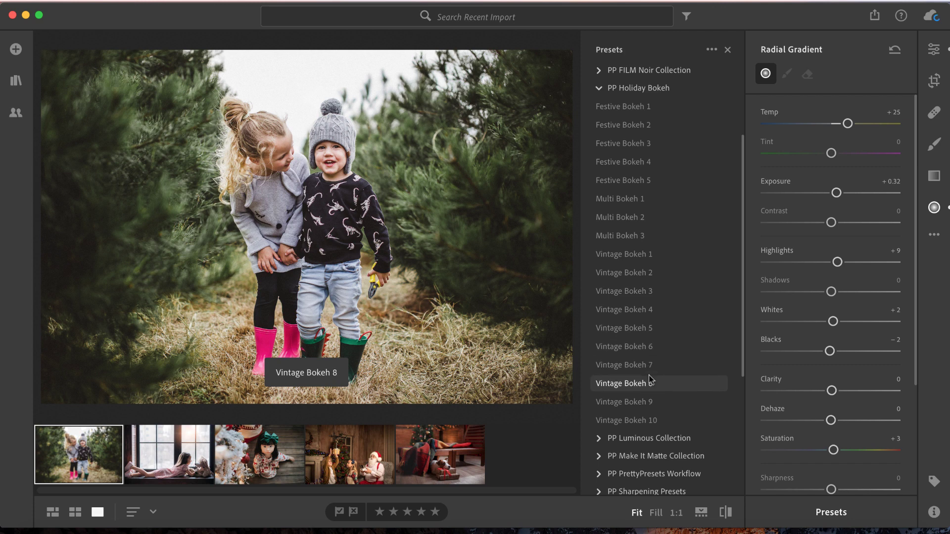
click(650, 365)
click(651, 309)
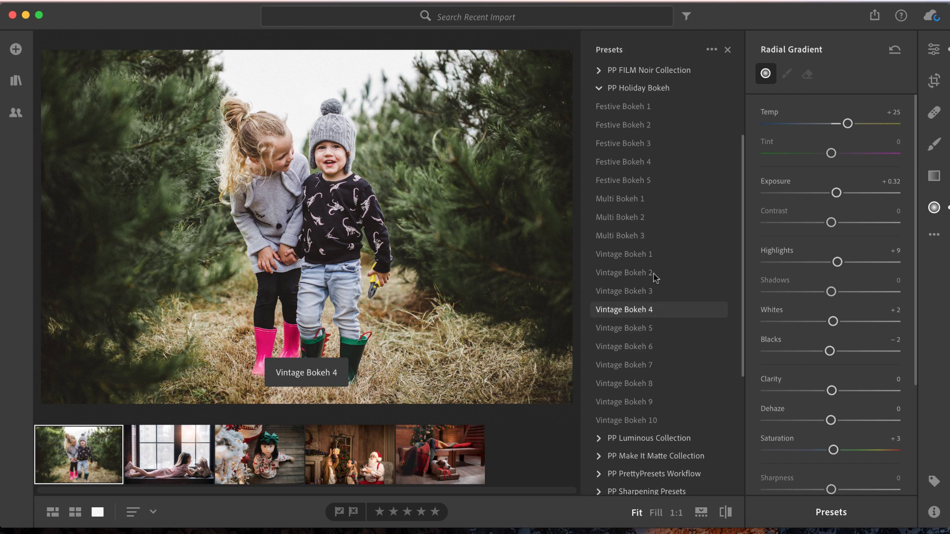
Preview Multi Bokeh 1–3 and Festive Bokeh 2 and 4, then apply Festive Bokeh 1.
click(651, 236)
click(648, 218)
click(643, 198)
click(642, 162)
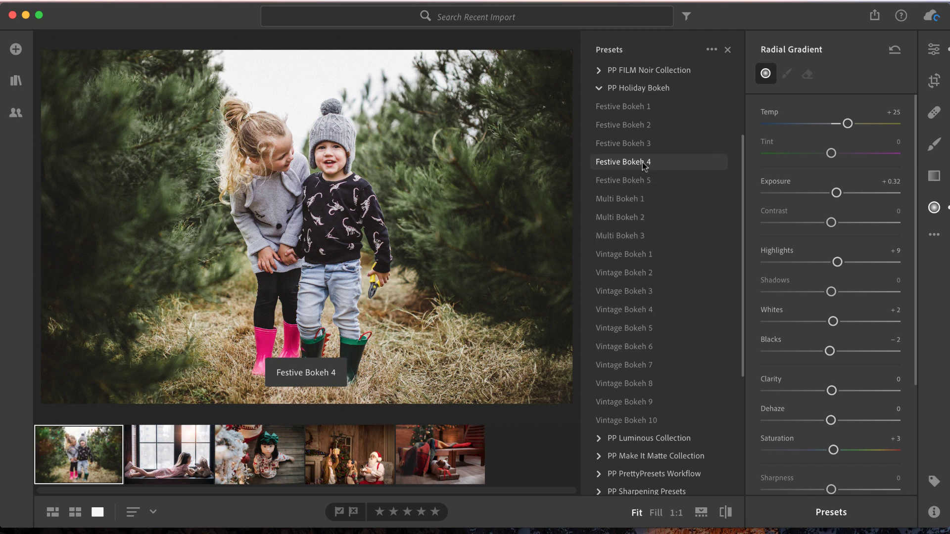
click(640, 125)
click(639, 108)
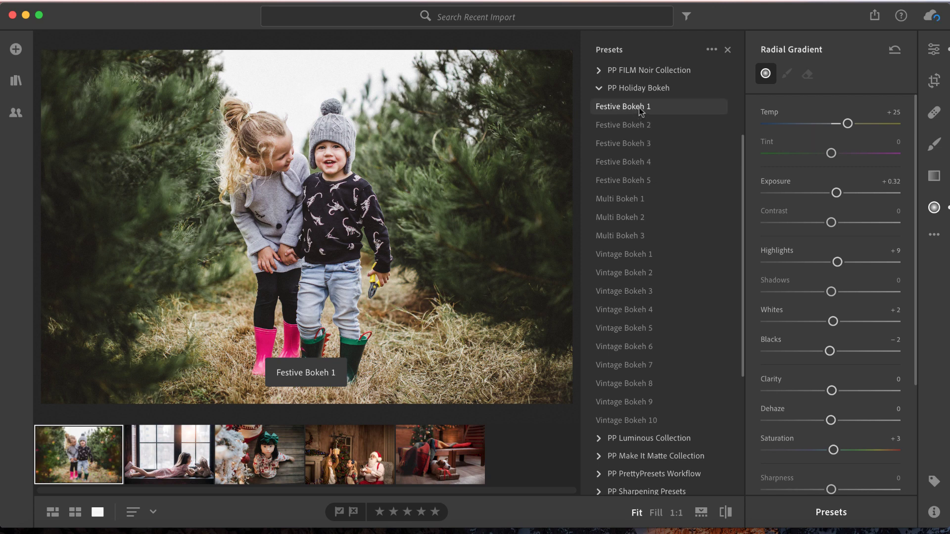
click(639, 108)
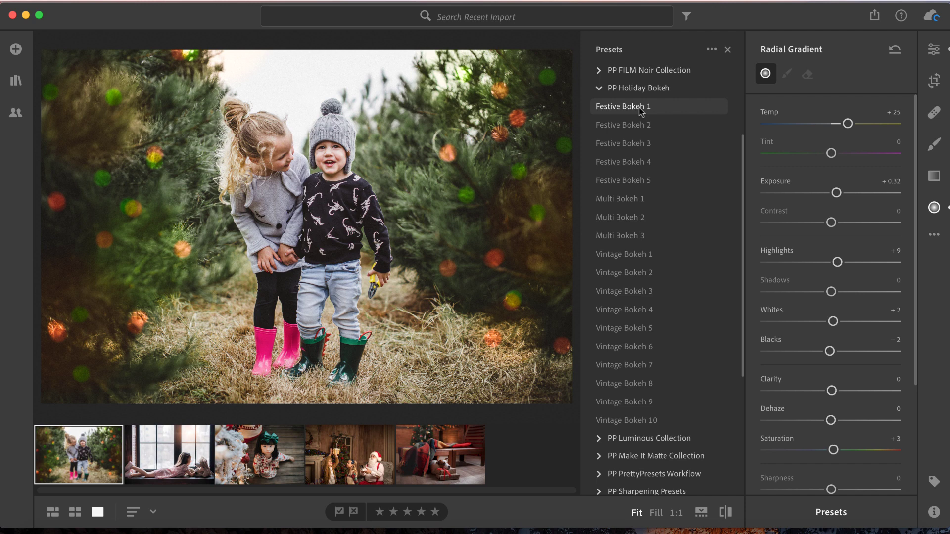
Move to the girl-at-the-window photo and apply Vintage Bokeh 2 after previewing Vintage Bokeh 3.
click(641, 107)
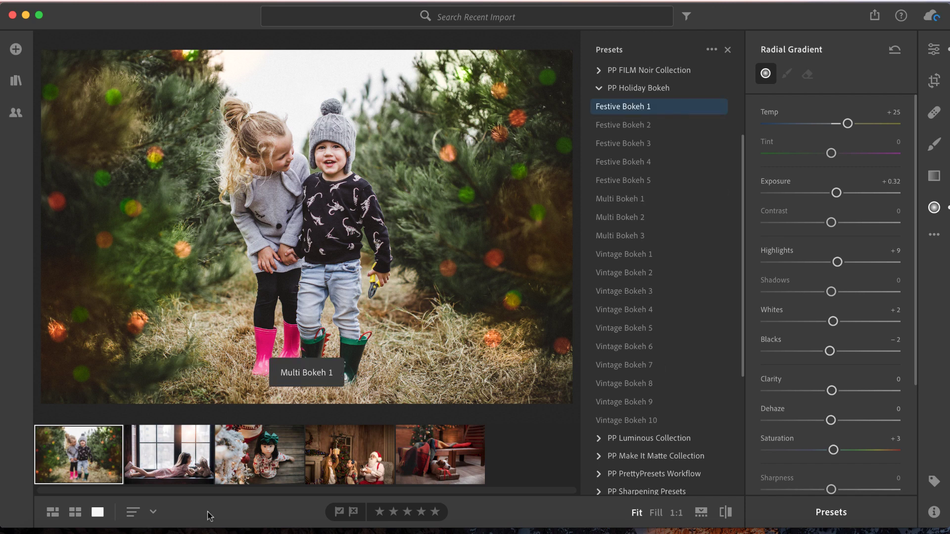
click(183, 447)
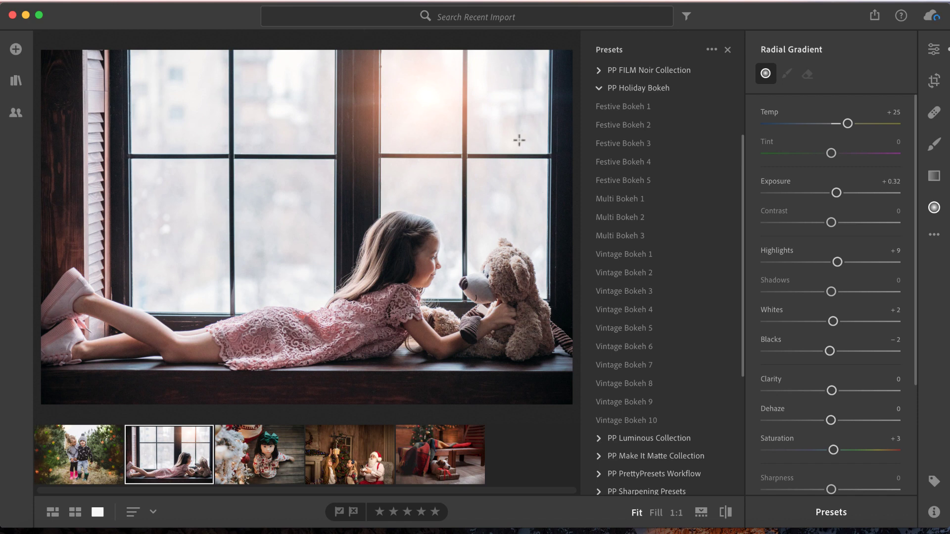
click(614, 291)
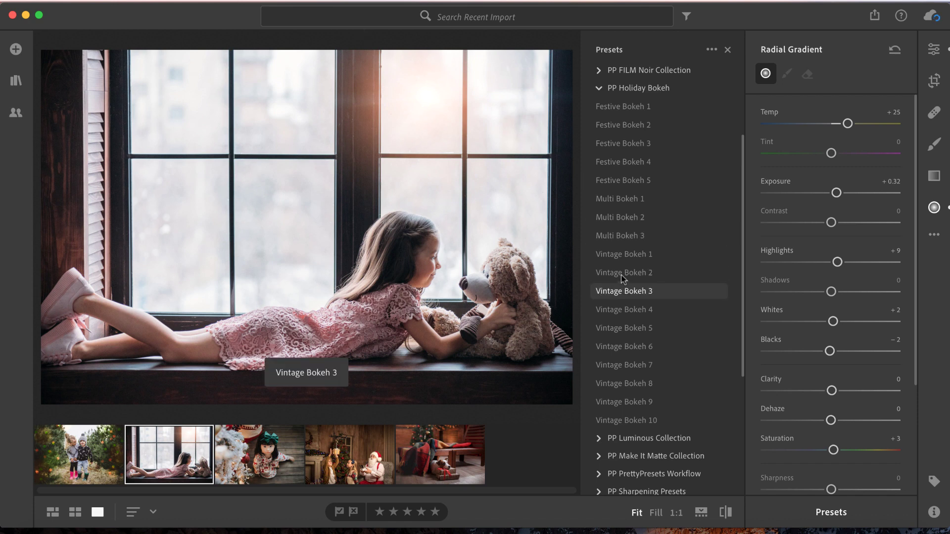
click(621, 274)
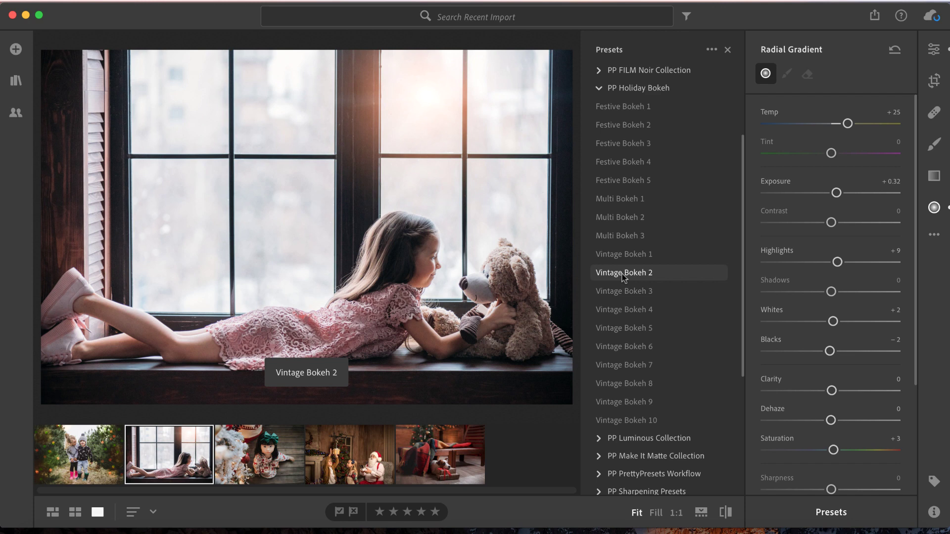
click(622, 276)
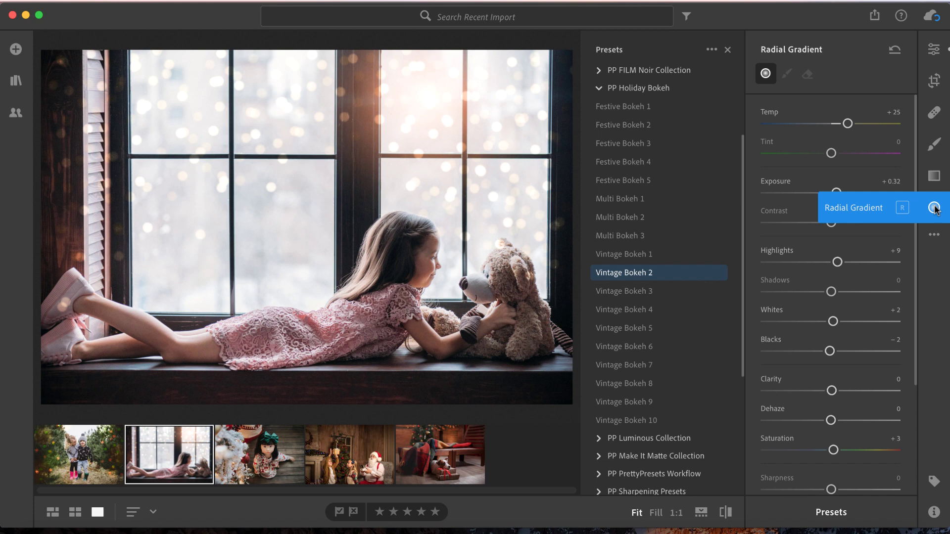
Show the Vintage Bokeh 2 radial pins and zoom to 100% on the girl's shoes.
click(937, 209)
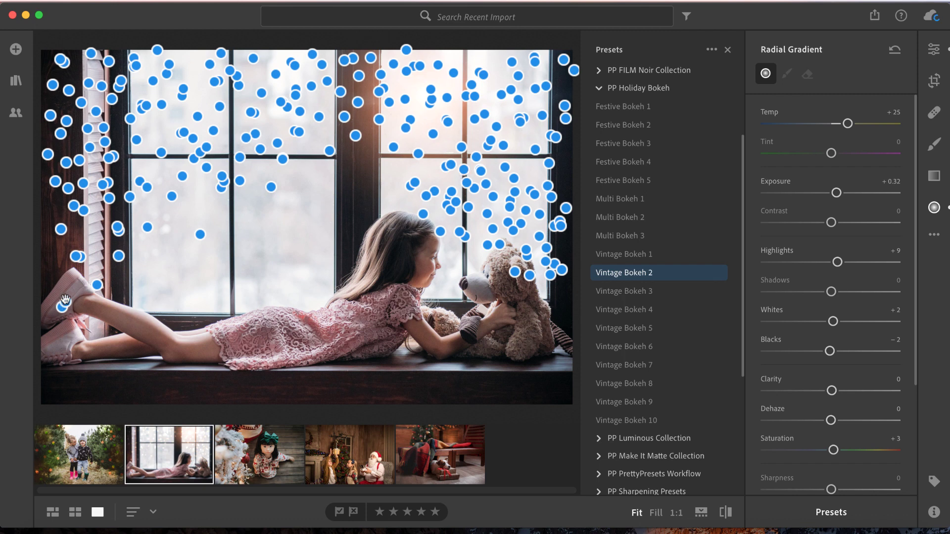
click(656, 513)
click(62, 310)
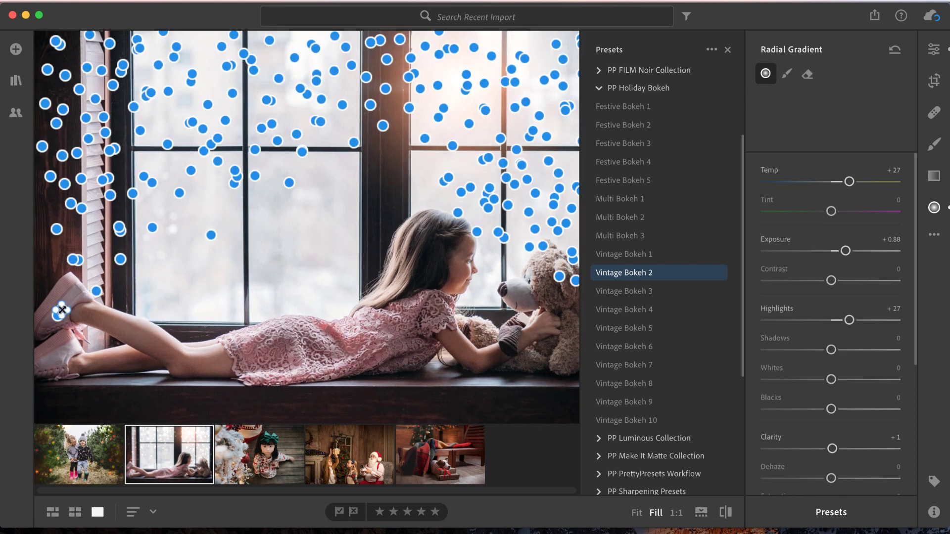
click(681, 513)
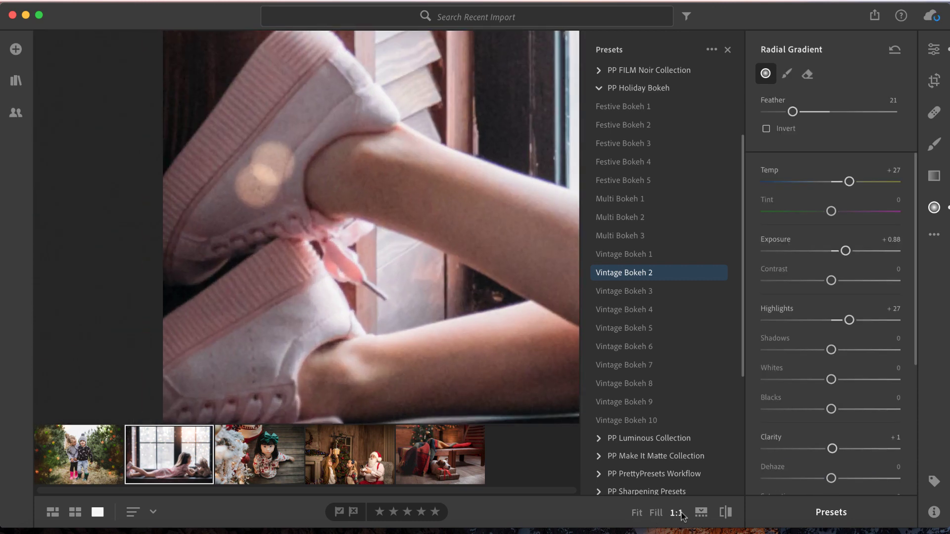
Delete the stray bokeh spots sitting on the girl's pink shoes.
right_click(271, 164)
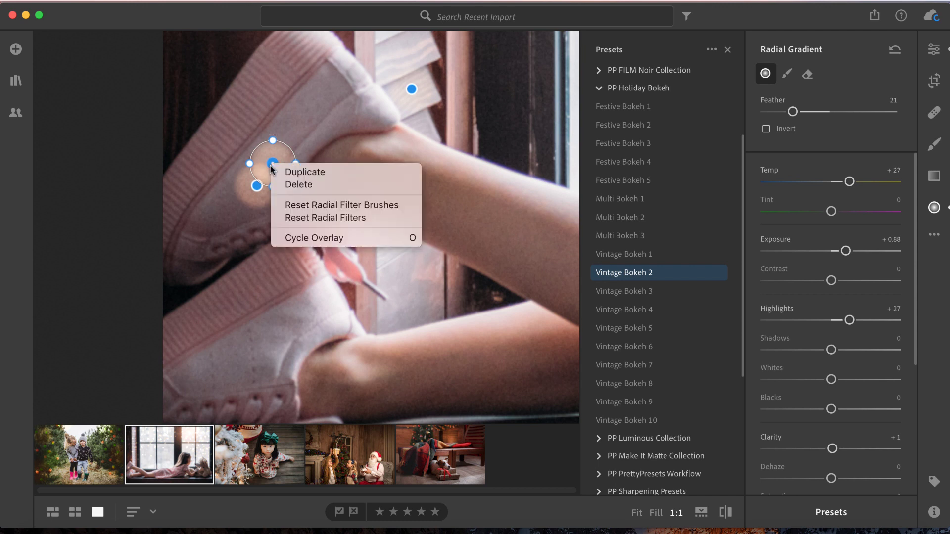
click(296, 184)
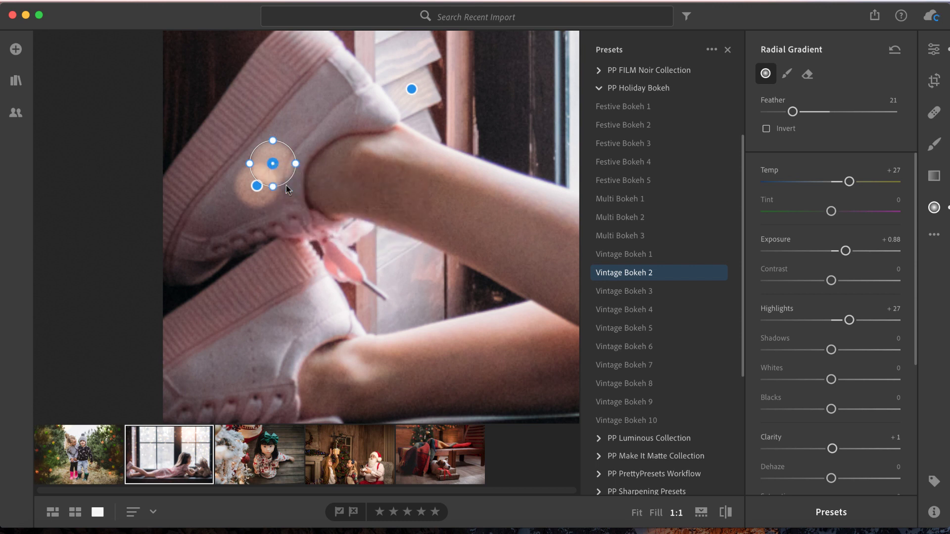
click(256, 185)
right_click(256, 185)
click(300, 218)
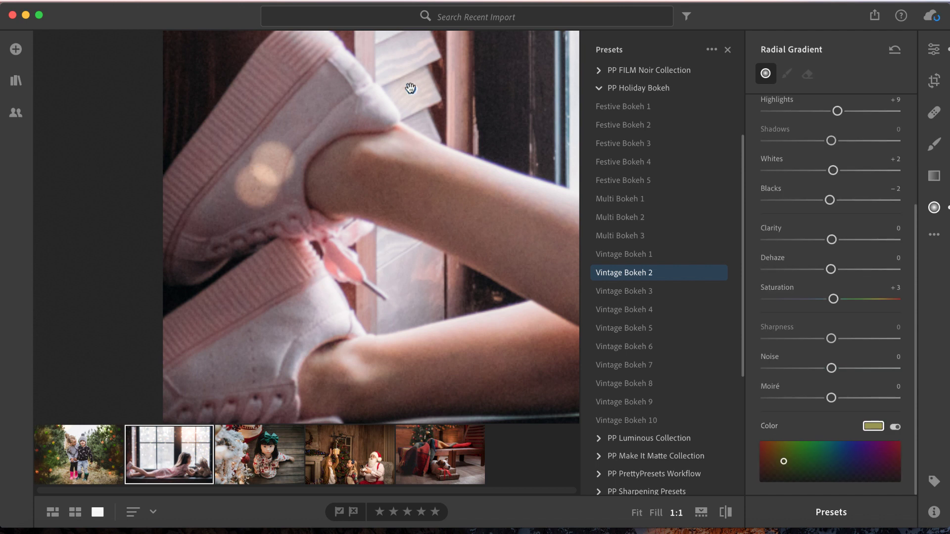
click(410, 88)
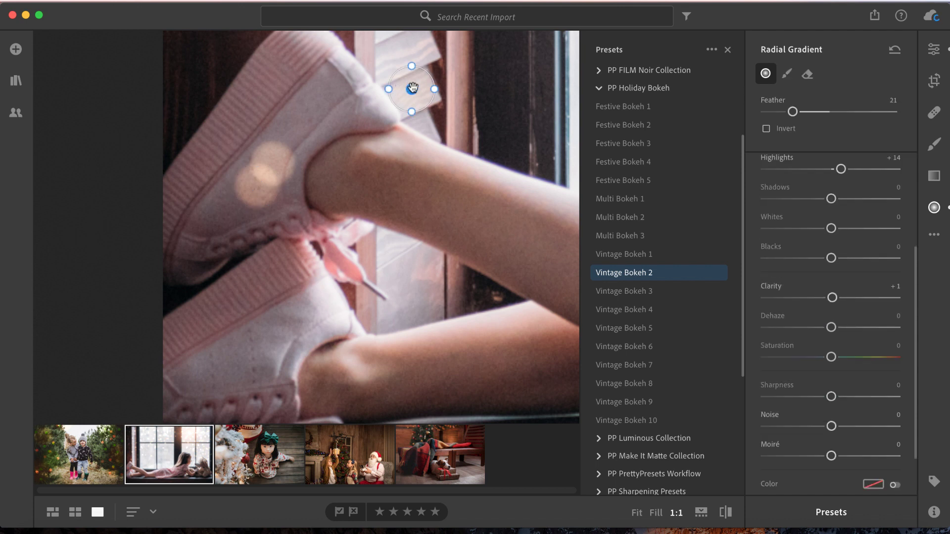
Fit the view, open the green-bow photo and apply Vintage Bokeh 4, showing its bokeh spots.
click(637, 513)
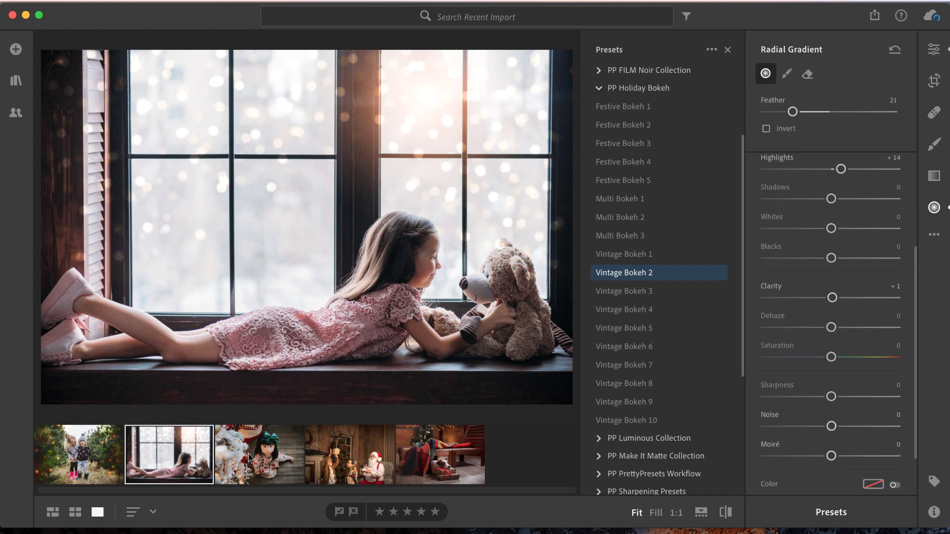
click(249, 458)
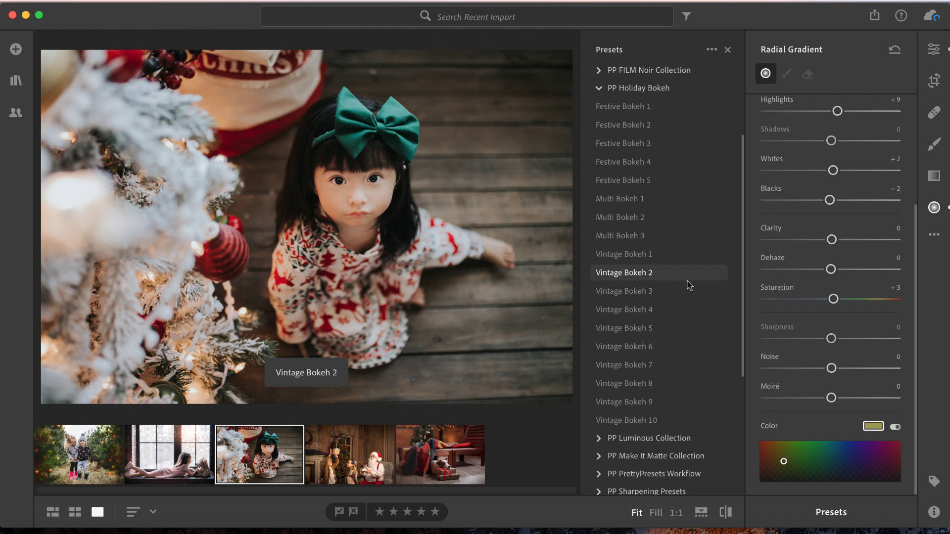
click(665, 308)
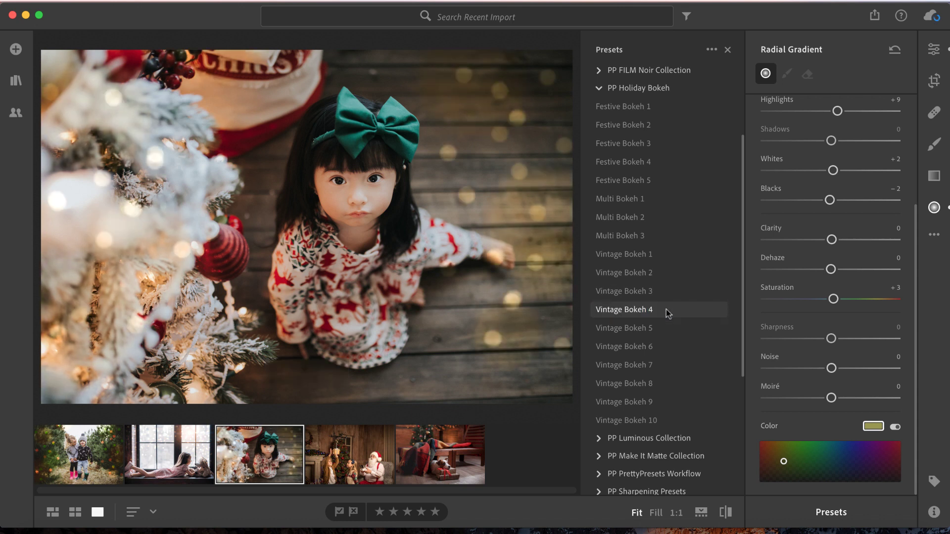
click(666, 310)
Delete the three stray bokeh spots along the top edge, including the top-right one.
click(463, 73)
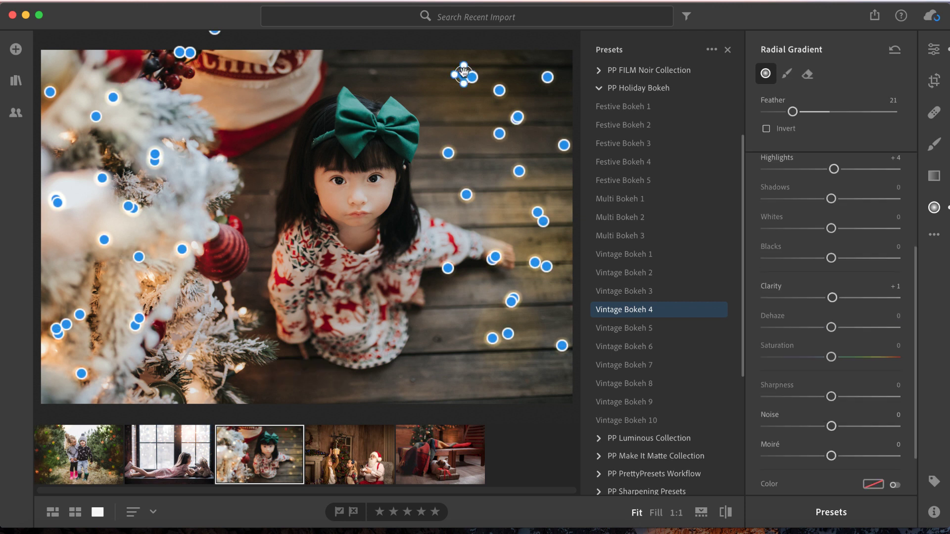
right_click(464, 72)
click(487, 89)
click(472, 77)
right_click(472, 76)
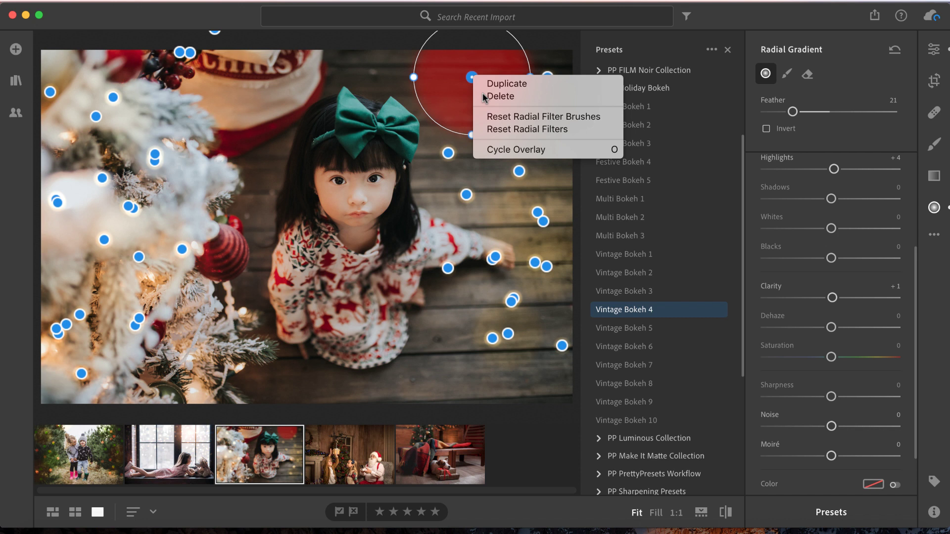
click(489, 93)
click(499, 91)
right_click(499, 90)
right_click(547, 76)
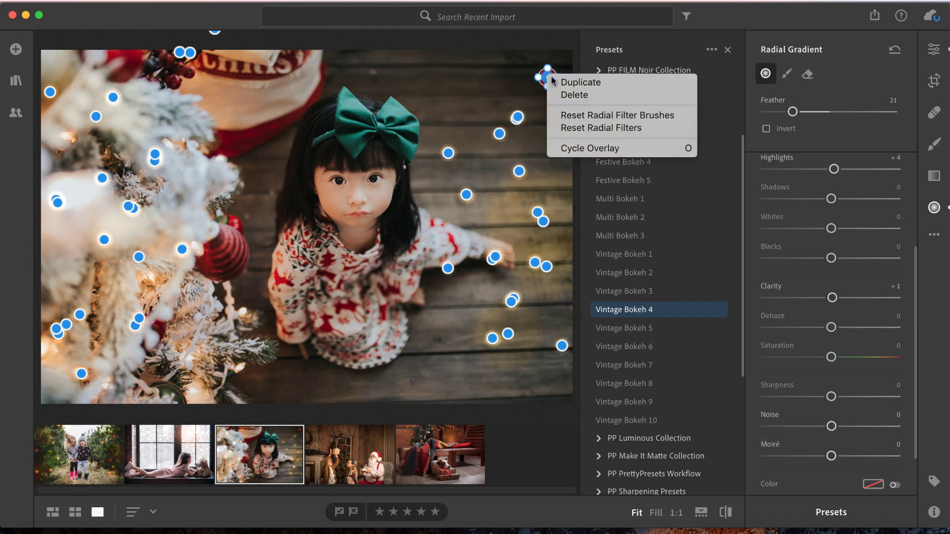
click(562, 95)
Delete the spots right of the bow and on the floor, then select the spot by her hand.
click(517, 117)
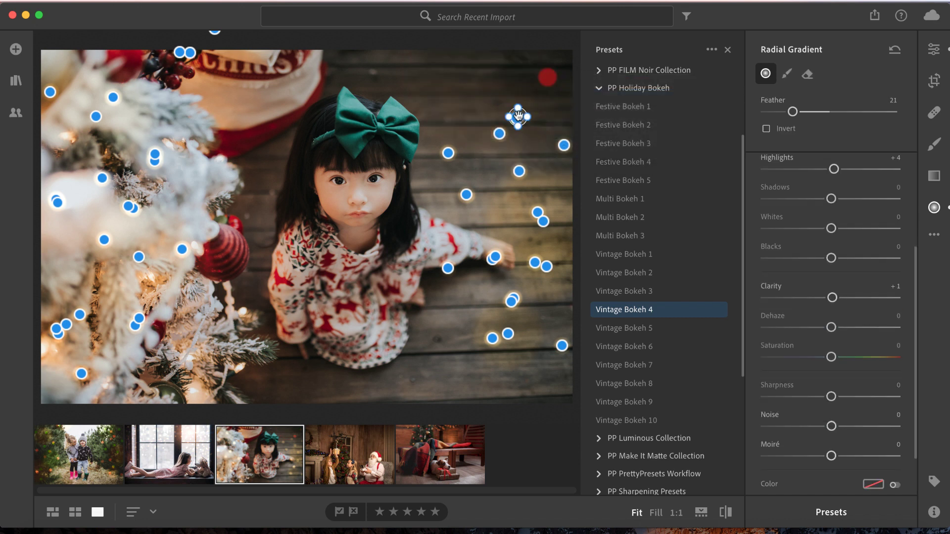
right_click(517, 117)
click(546, 135)
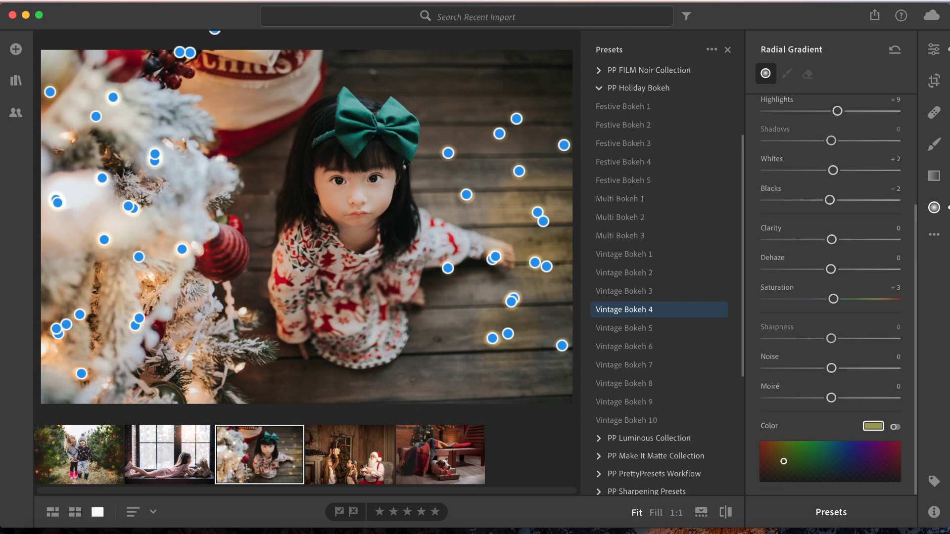
click(499, 134)
right_click(499, 135)
click(546, 266)
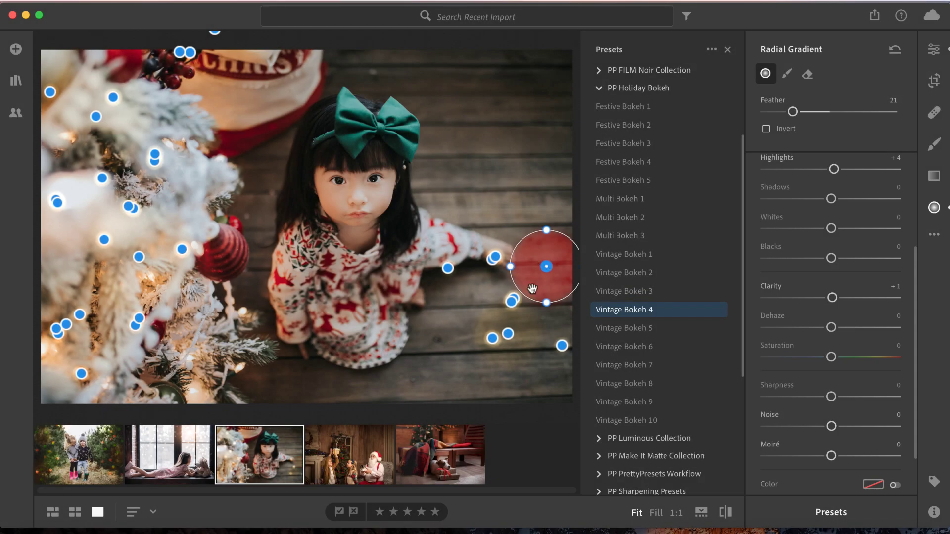
click(547, 267)
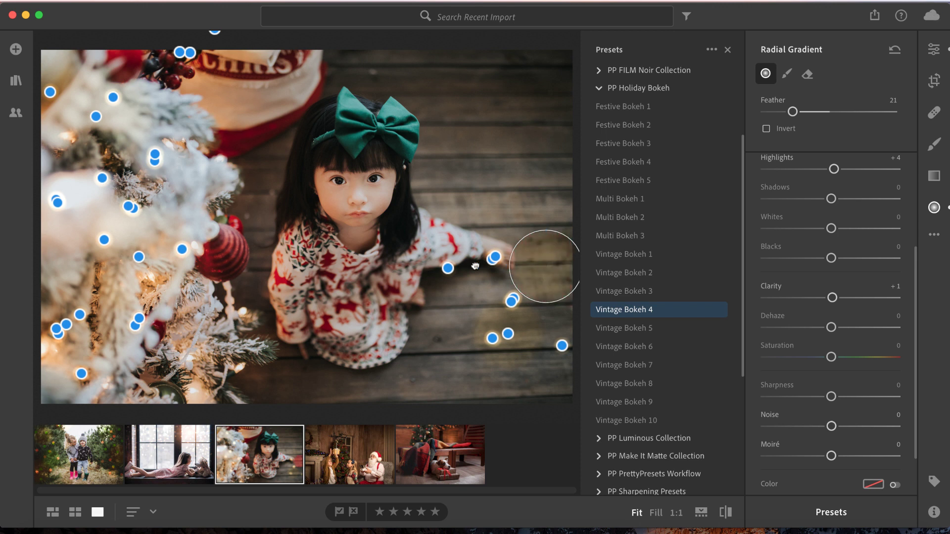
Move two floor bokeh spots onto the Christmas tree and add another spot on the lower tree.
drag(547, 266, 86, 268)
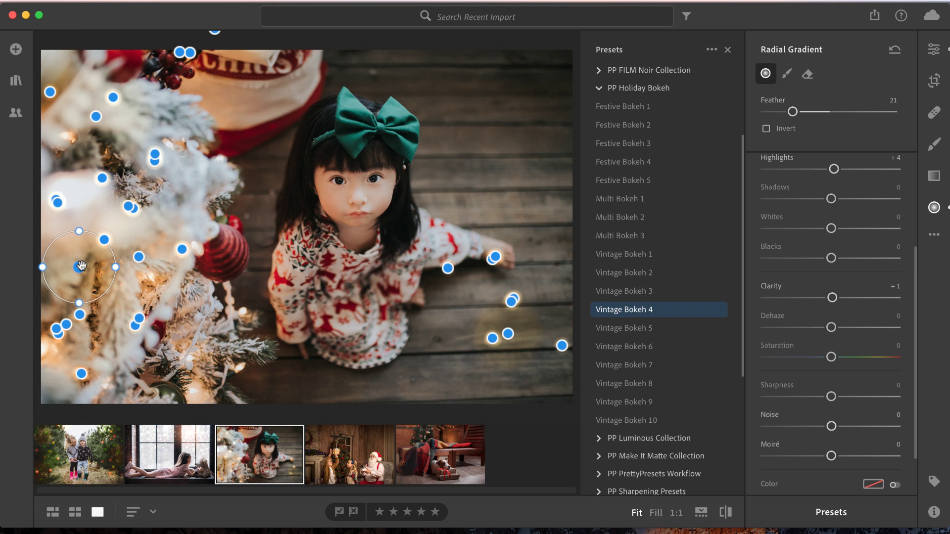
click(495, 256)
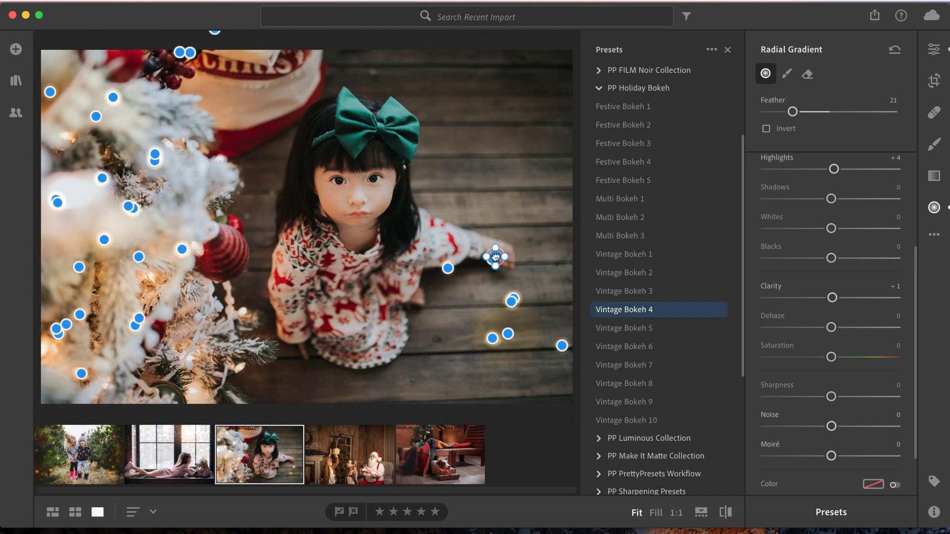
drag(496, 257, 178, 296)
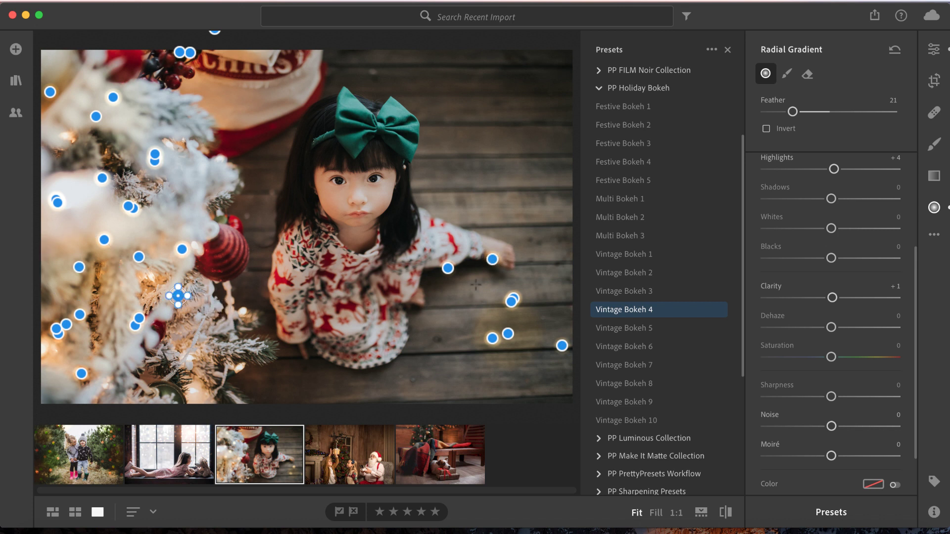
click(527, 310)
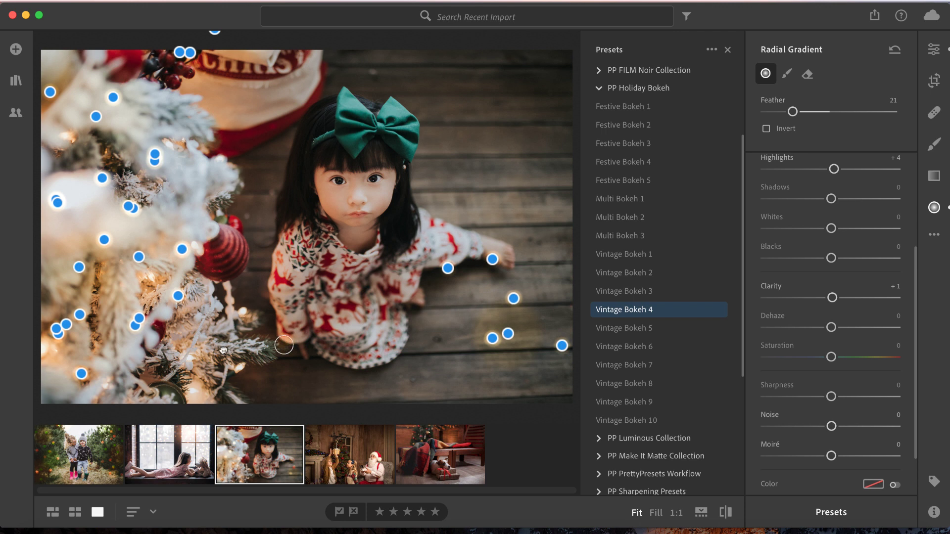
click(183, 344)
Delete stray floor spots, including one beside the girl's leg, and add spots on the upper tree and left edge.
click(514, 297)
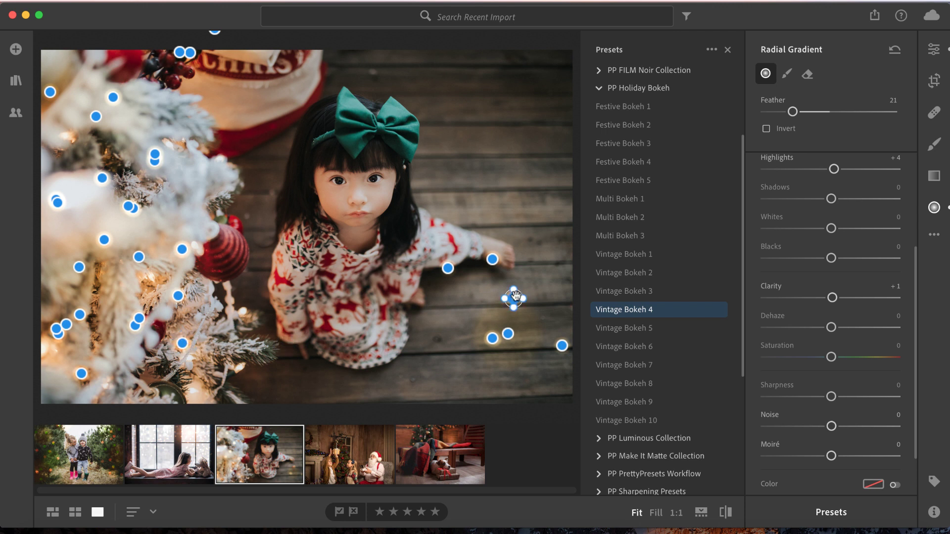
key(BackSpace)
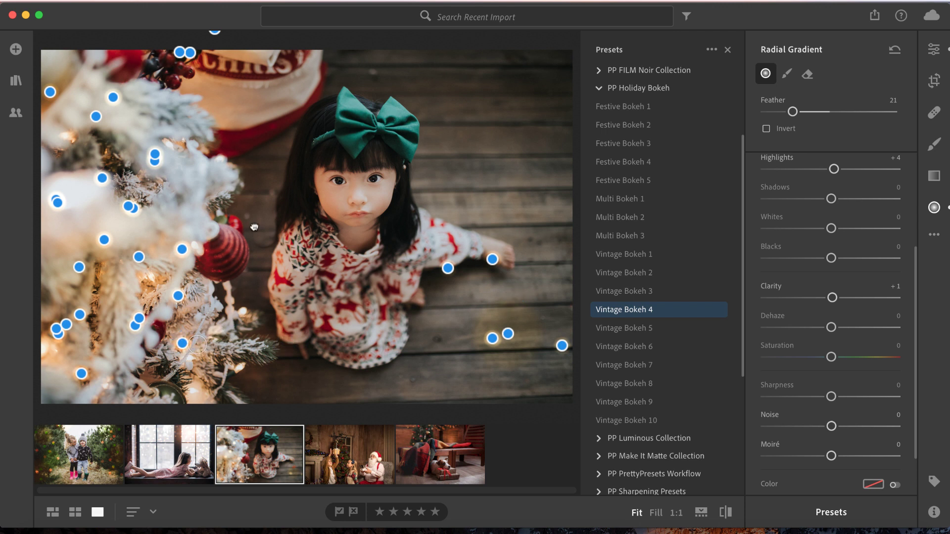
click(176, 190)
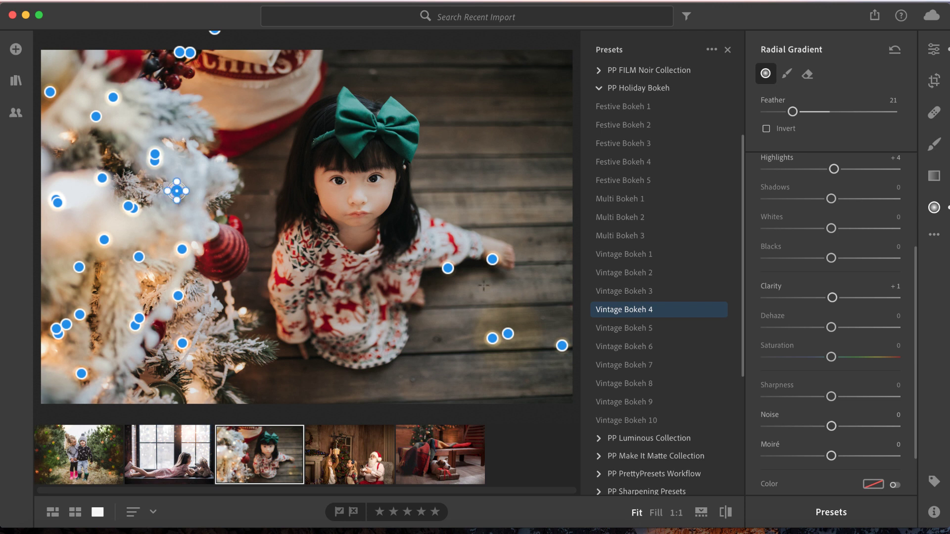
click(492, 339)
key(BackSpace)
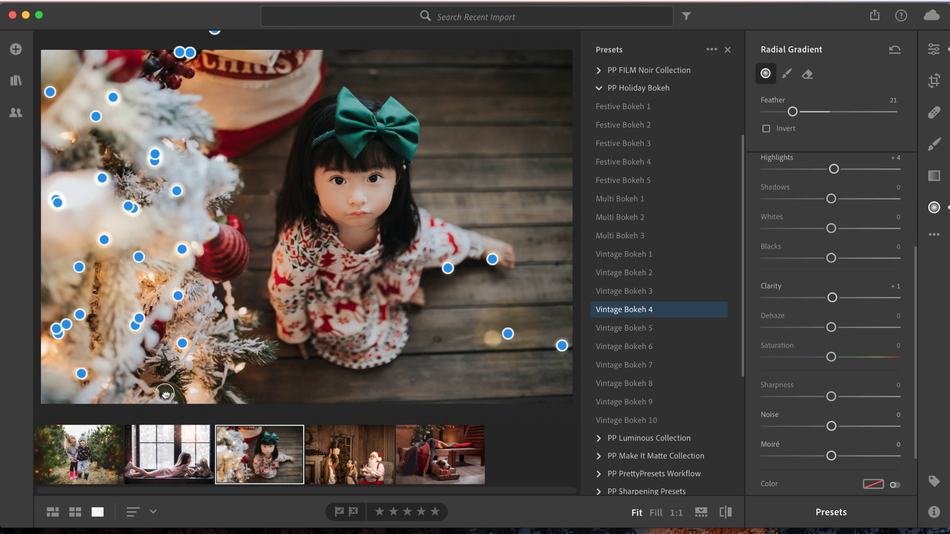
click(56, 249)
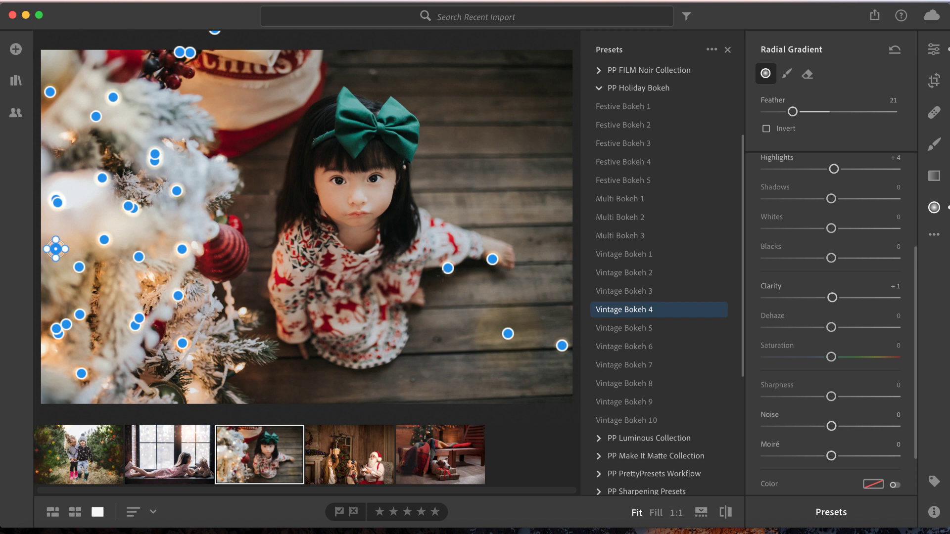
click(448, 268)
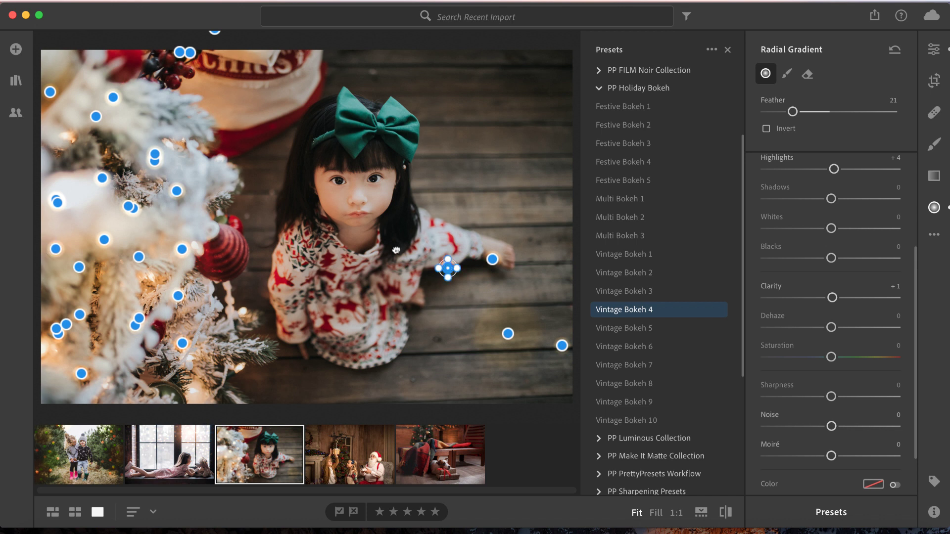
key(BackSpace)
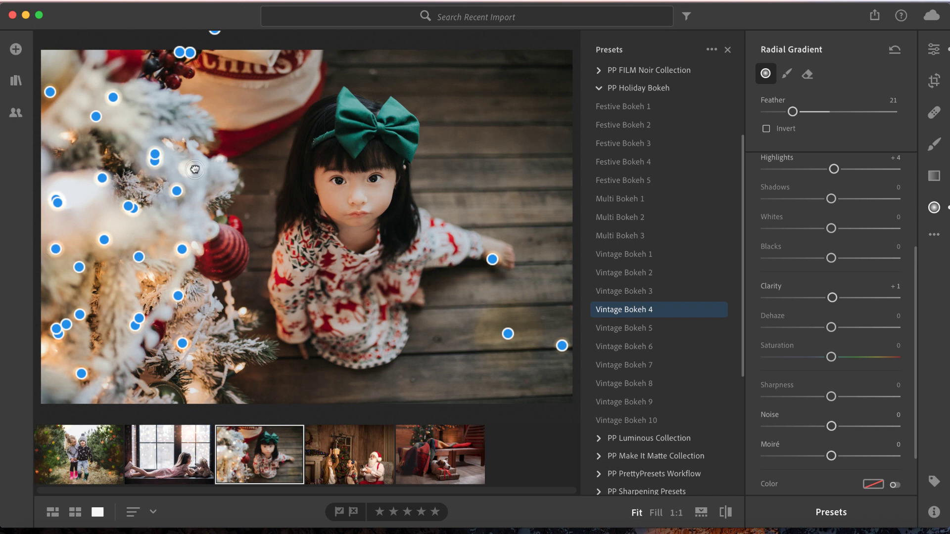
click(507, 333)
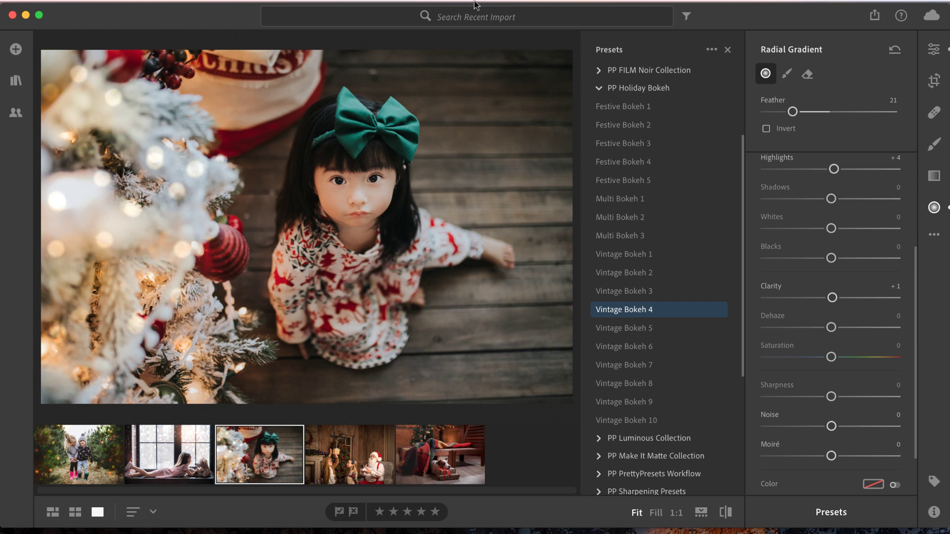
View the tree photo before/after, then switch to the Santa and drone photo.
click(726, 512)
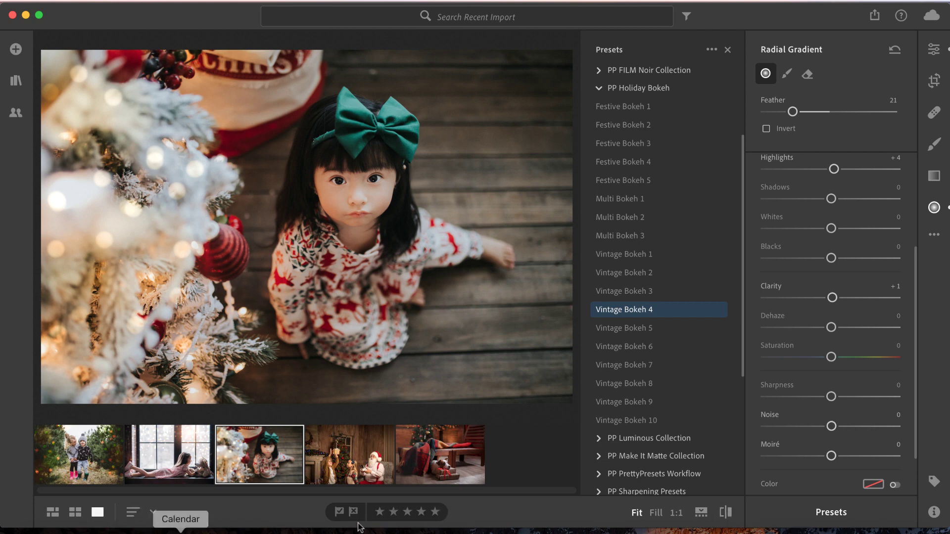
click(346, 460)
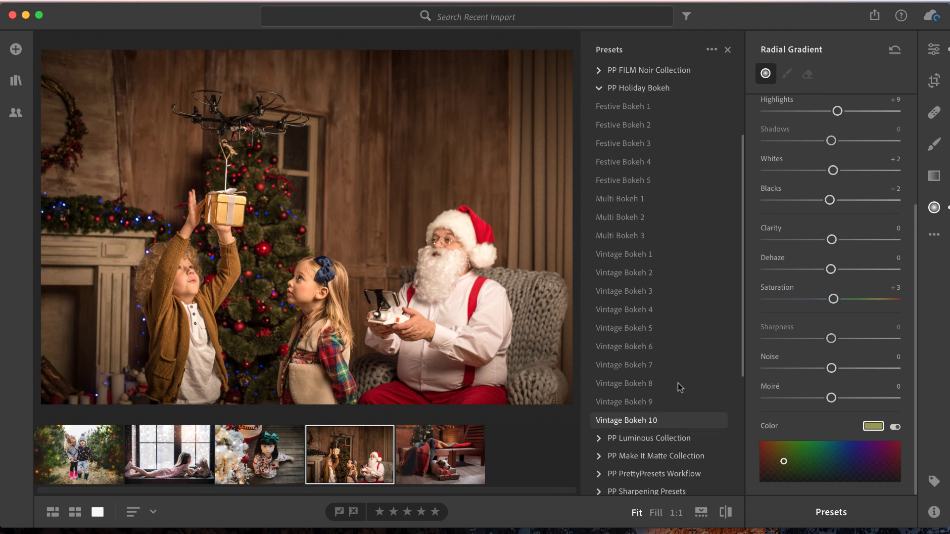
Apply Vintage Bokeh 6 to the Santa photo and reveal its radial bokeh spots.
click(673, 347)
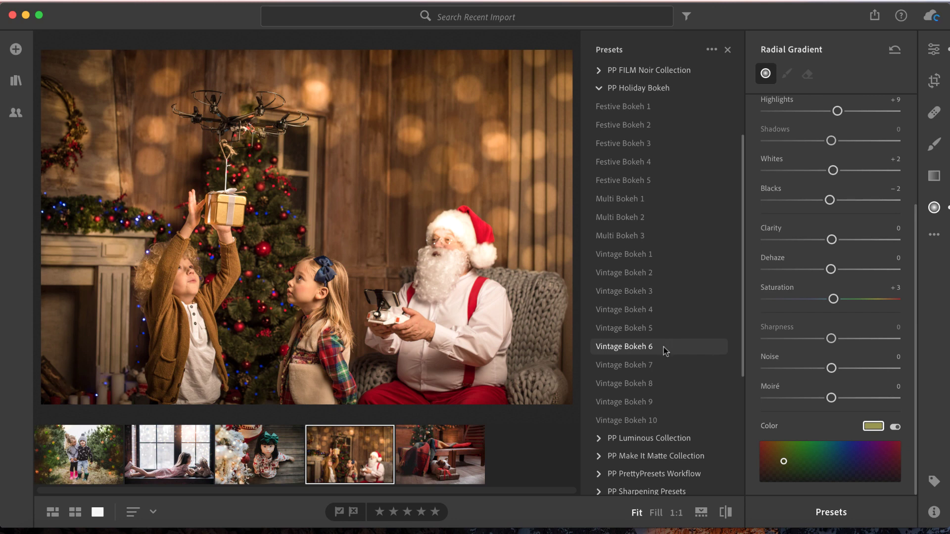
click(663, 348)
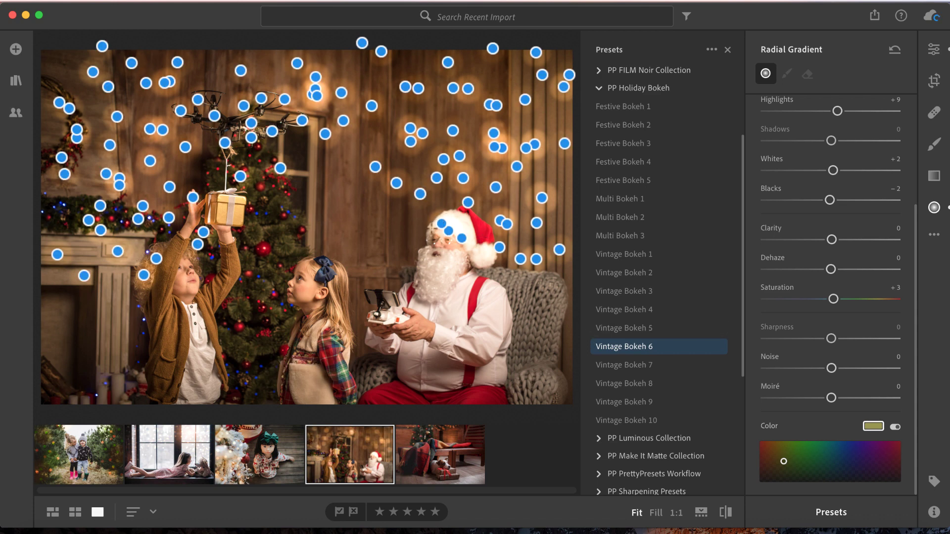
Delete the three bokeh spots over the boy's head and hair.
click(156, 258)
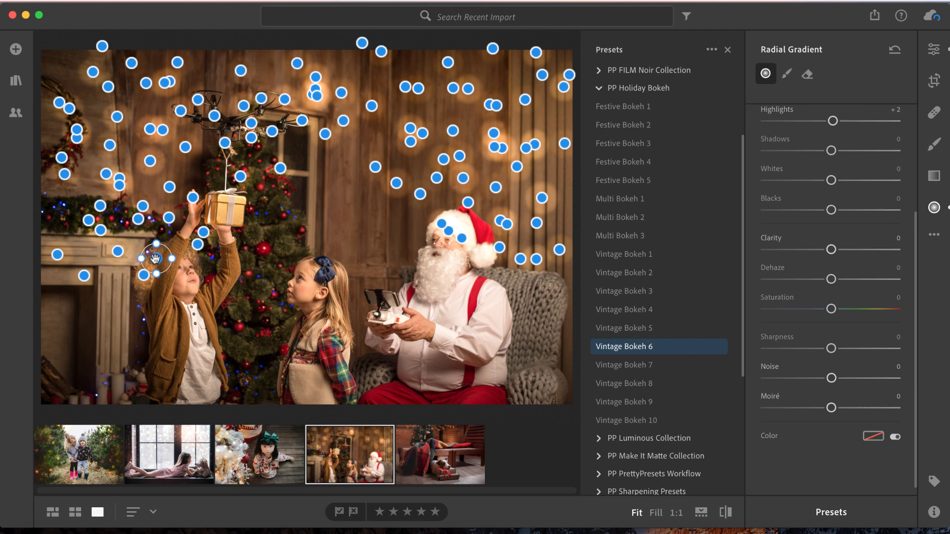
right_click(156, 258)
click(163, 265)
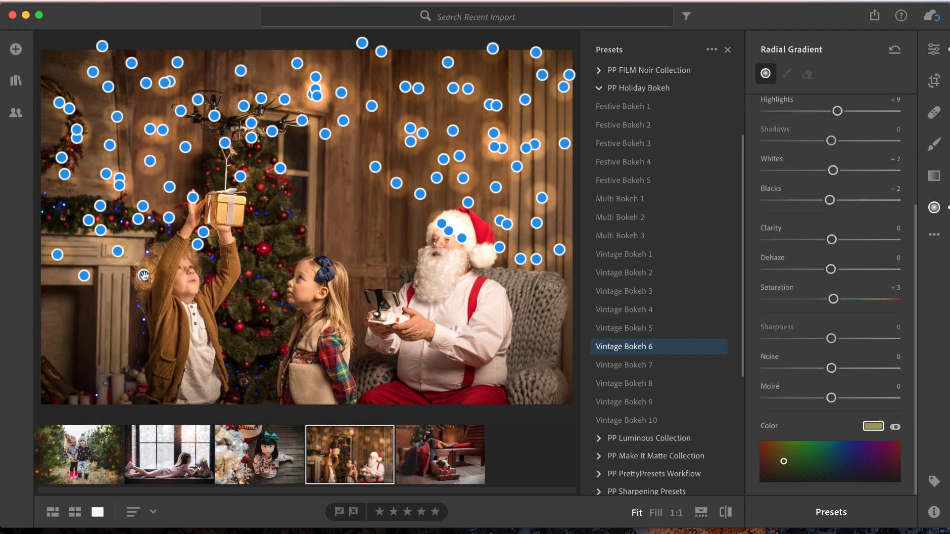
click(144, 275)
right_click(143, 275)
click(166, 294)
click(198, 244)
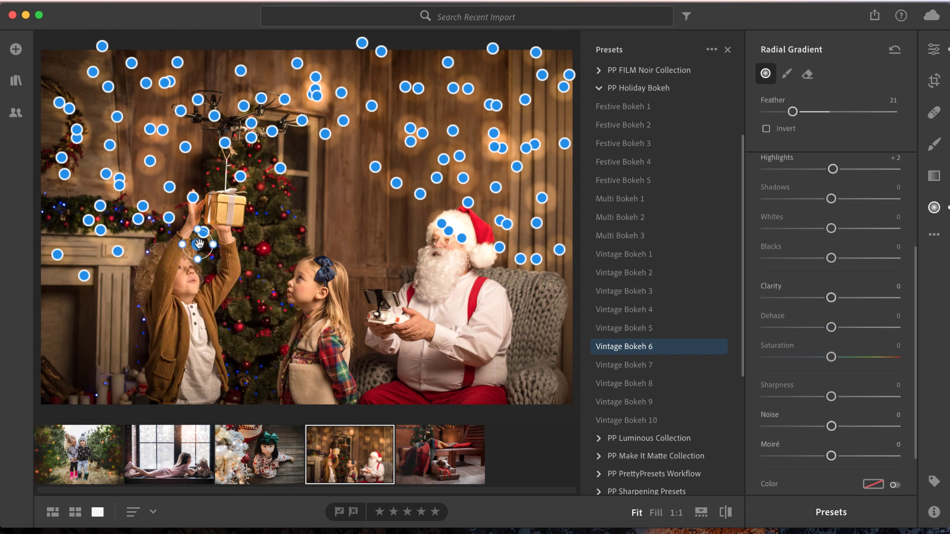
right_click(198, 244)
click(214, 260)
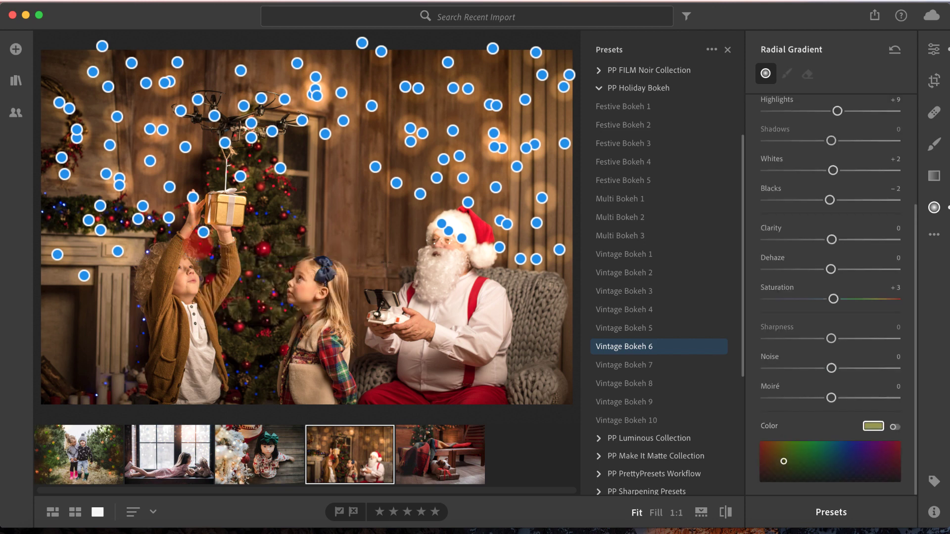
Delete the three bokeh spots on Santa's face, hat and cheek.
click(448, 231)
right_click(449, 232)
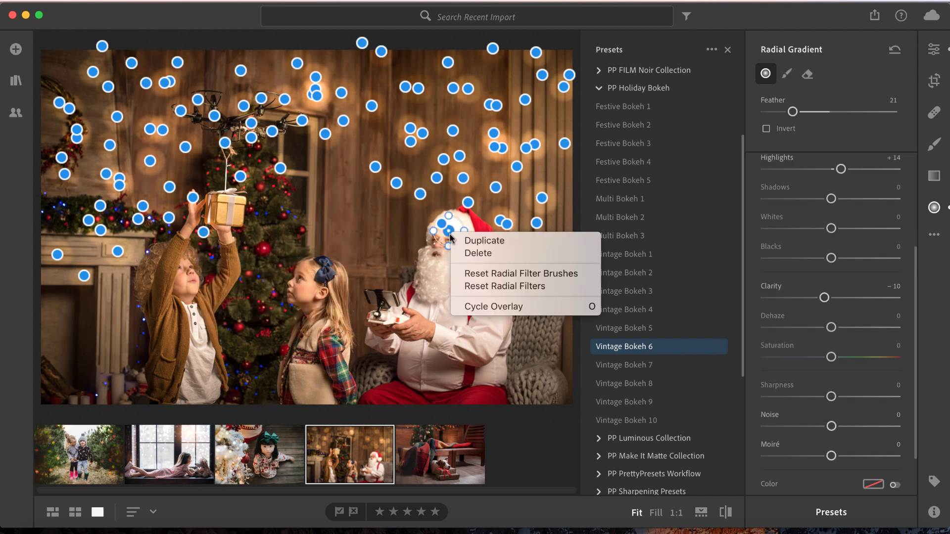
click(478, 253)
click(441, 224)
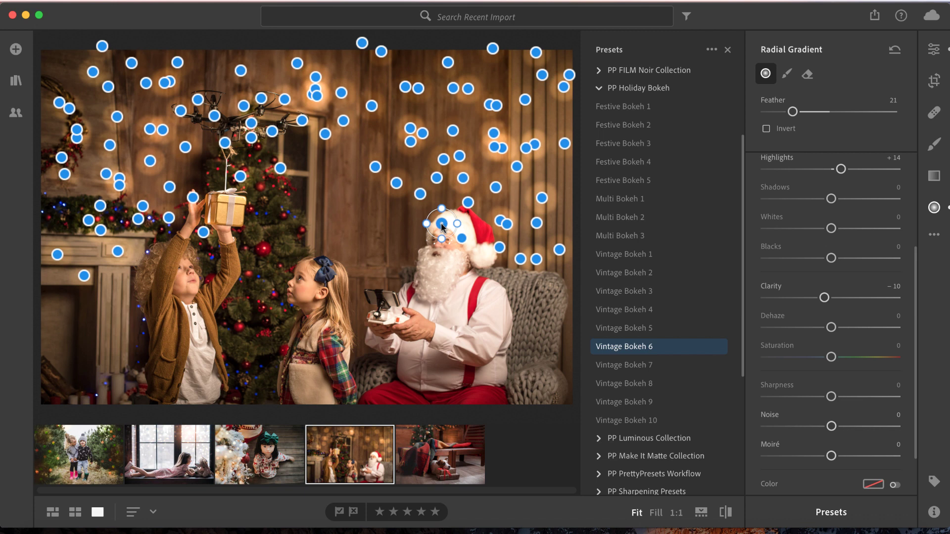
right_click(442, 225)
click(467, 242)
click(461, 237)
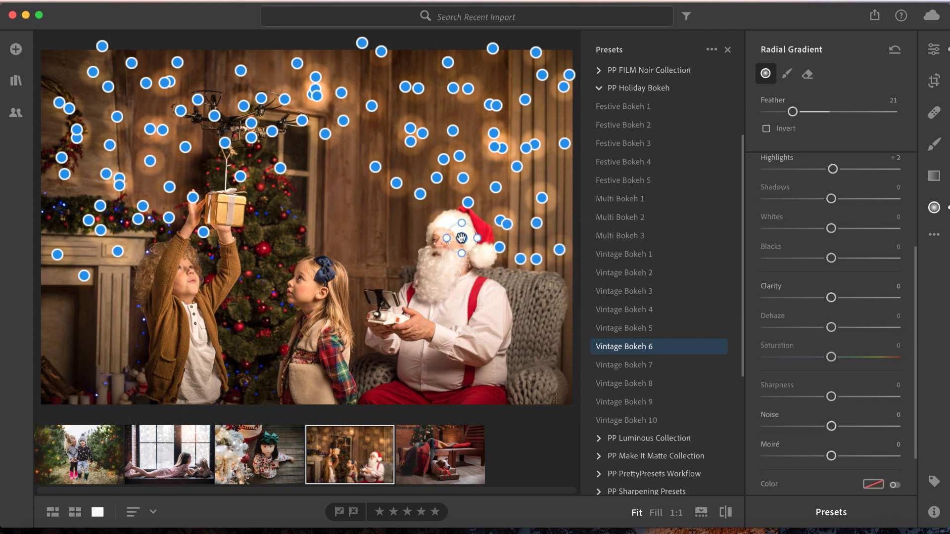
right_click(461, 238)
click(475, 255)
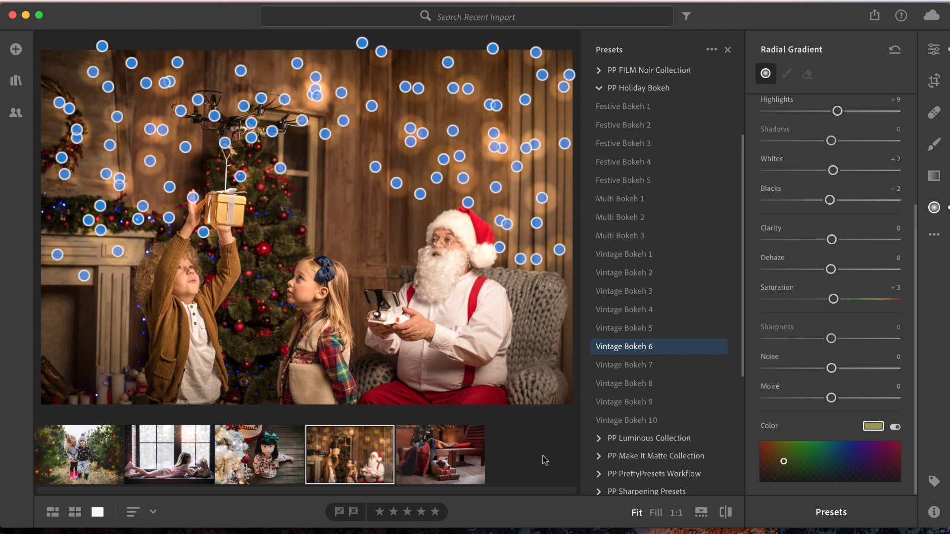
click(729, 512)
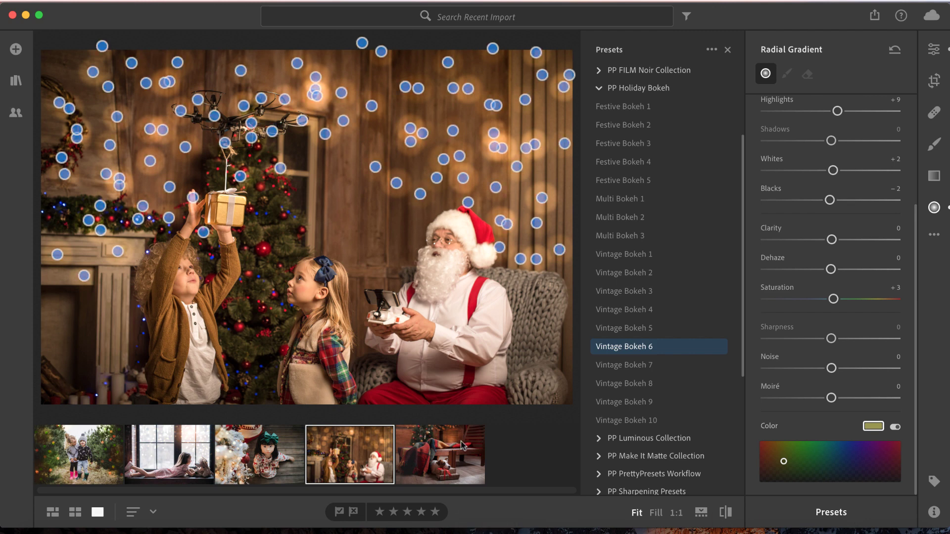
Open the puppy-with-gifts photo, apply Multi Bokeh 3 and compare it with the original.
click(462, 445)
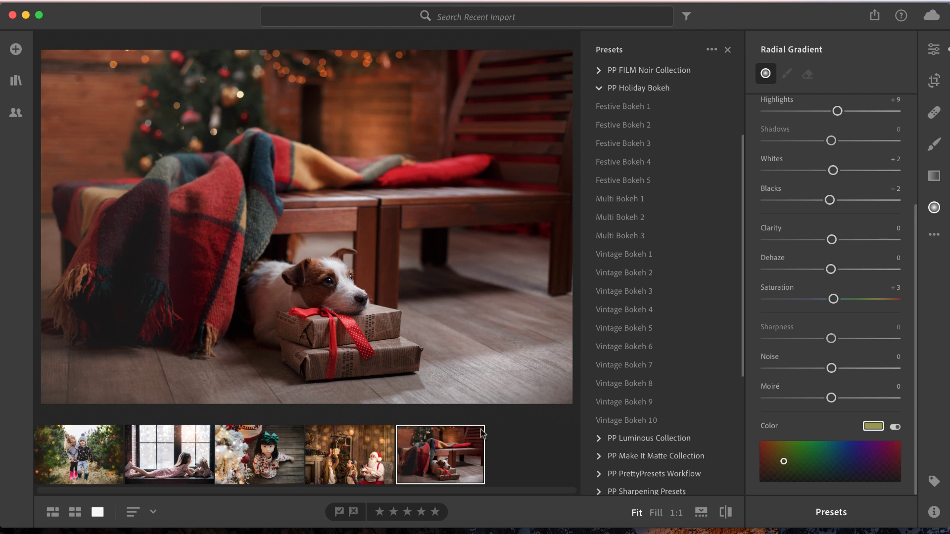
click(621, 238)
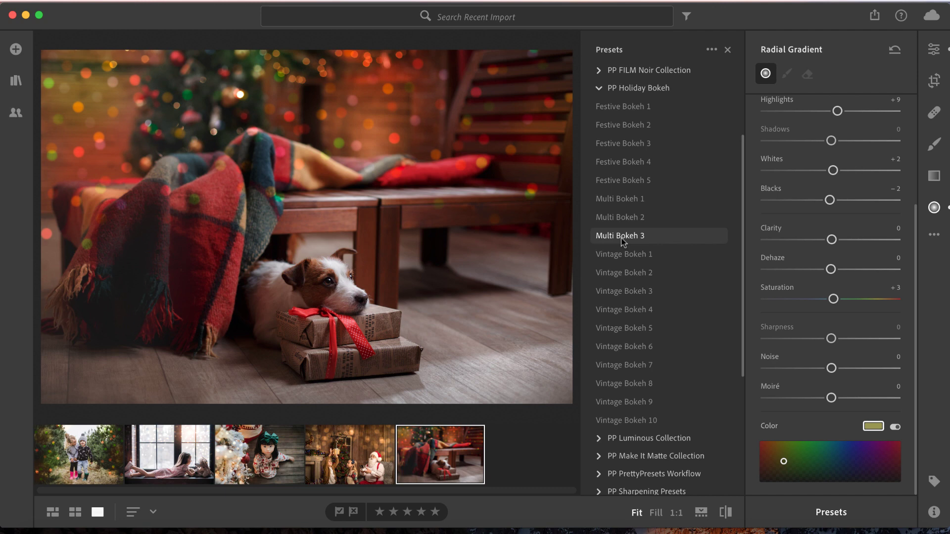
click(723, 512)
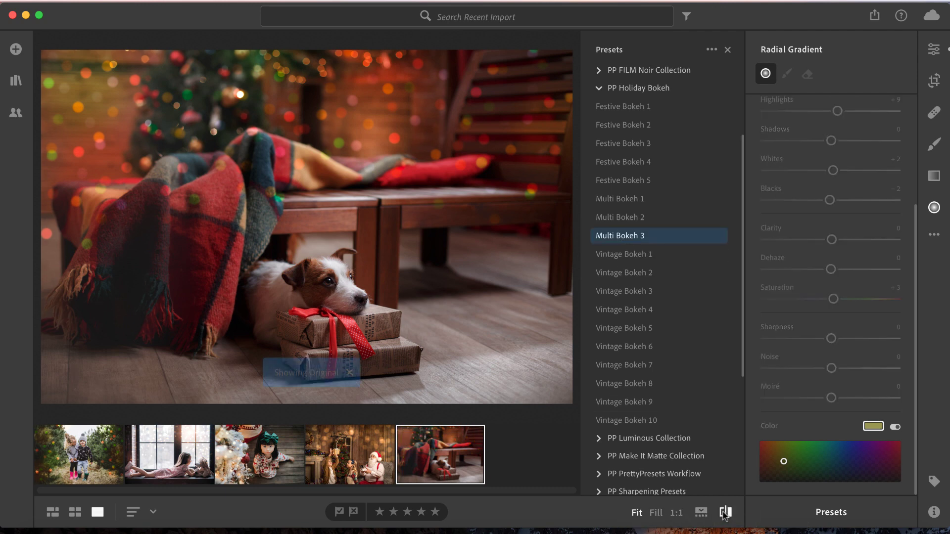